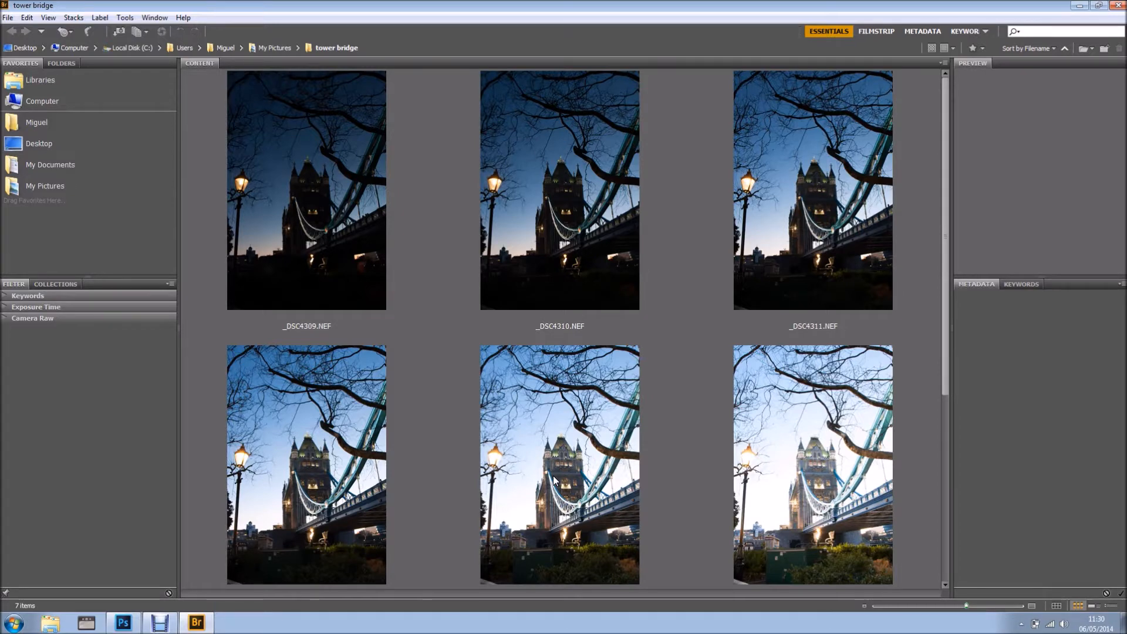
# Select all seven tower bridge NEF photos and merge them with Merge to HDR Pro in Photoshop
pyautogui.hotkey('ctrl', 'a')
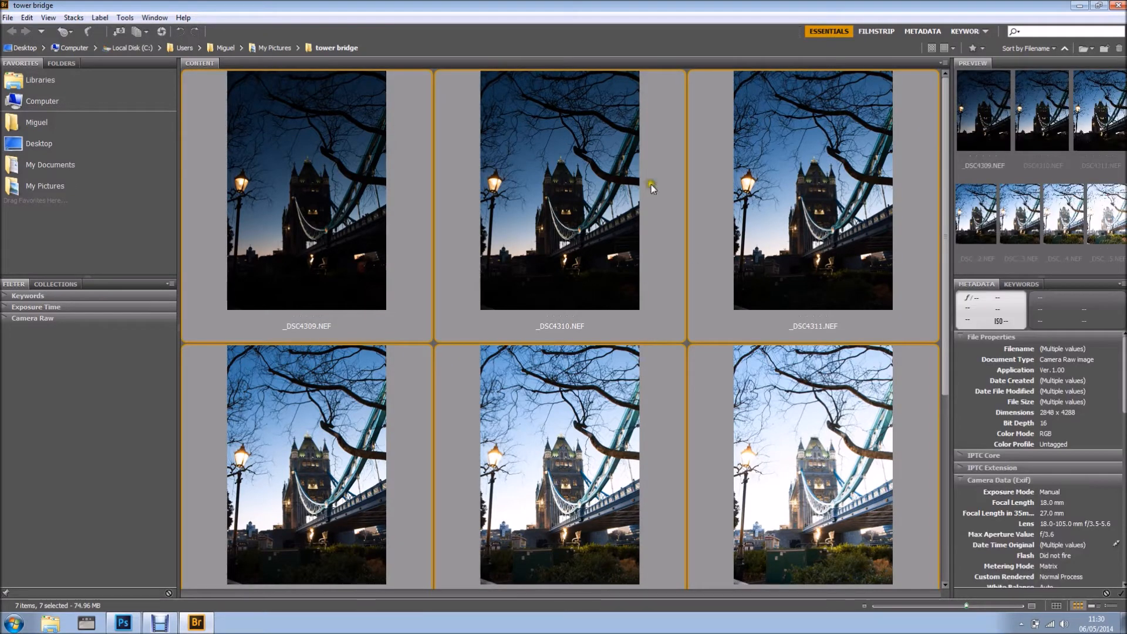
pyautogui.scroll(-2, 535, 386)
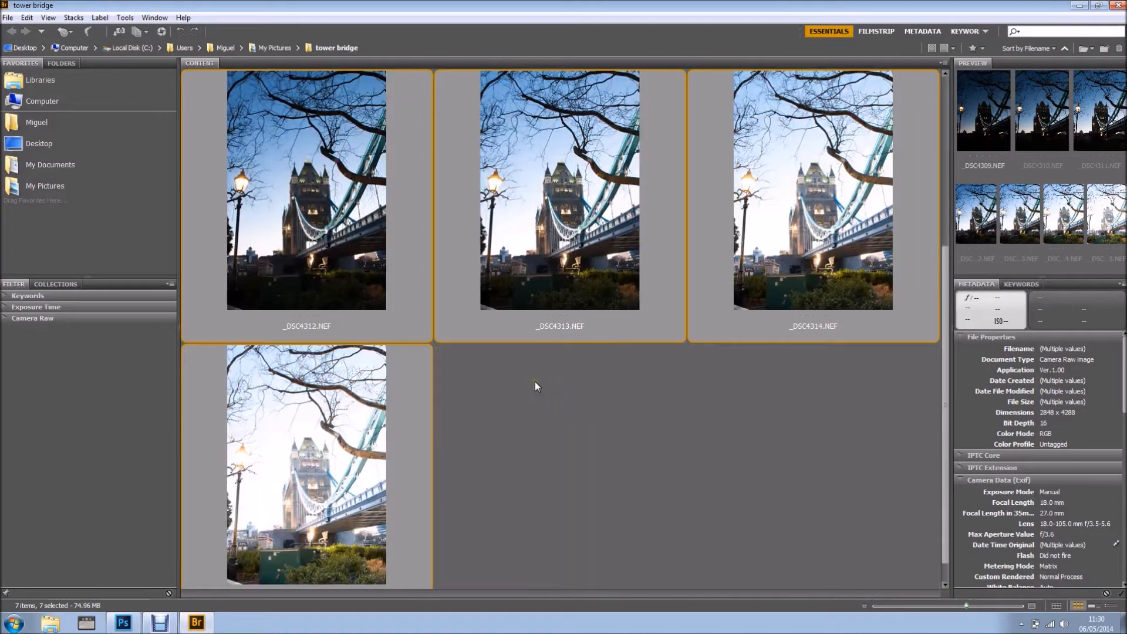
pyautogui.scroll(2, 535, 386)
pyautogui.scroll(-2, 321, 216)
pyautogui.scroll(2, 338, 401)
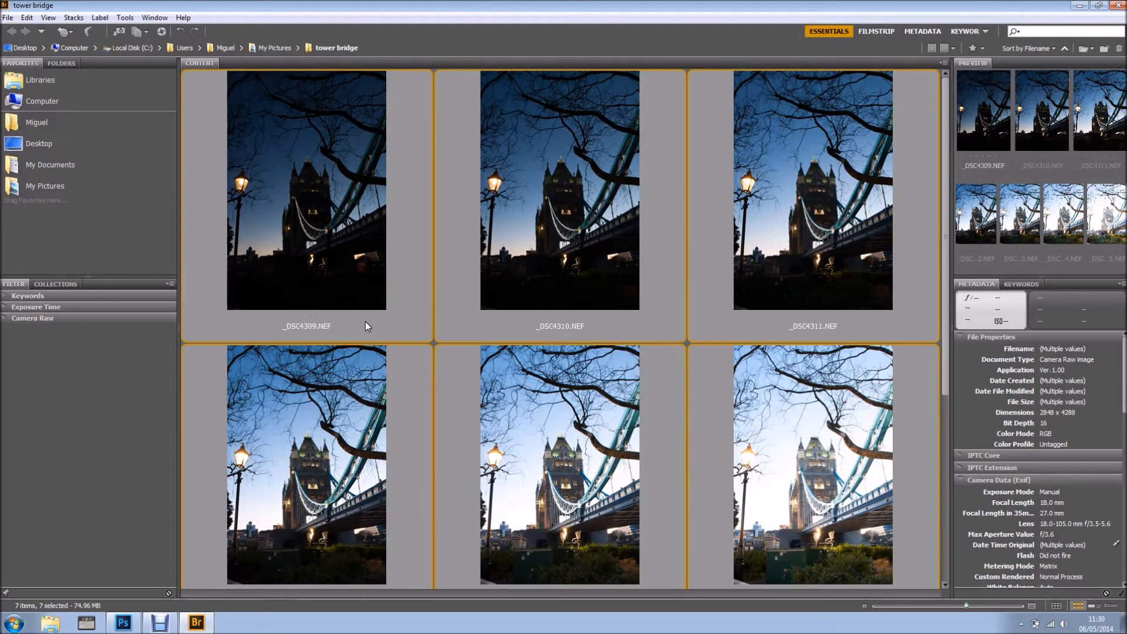
pyautogui.click(126, 18)
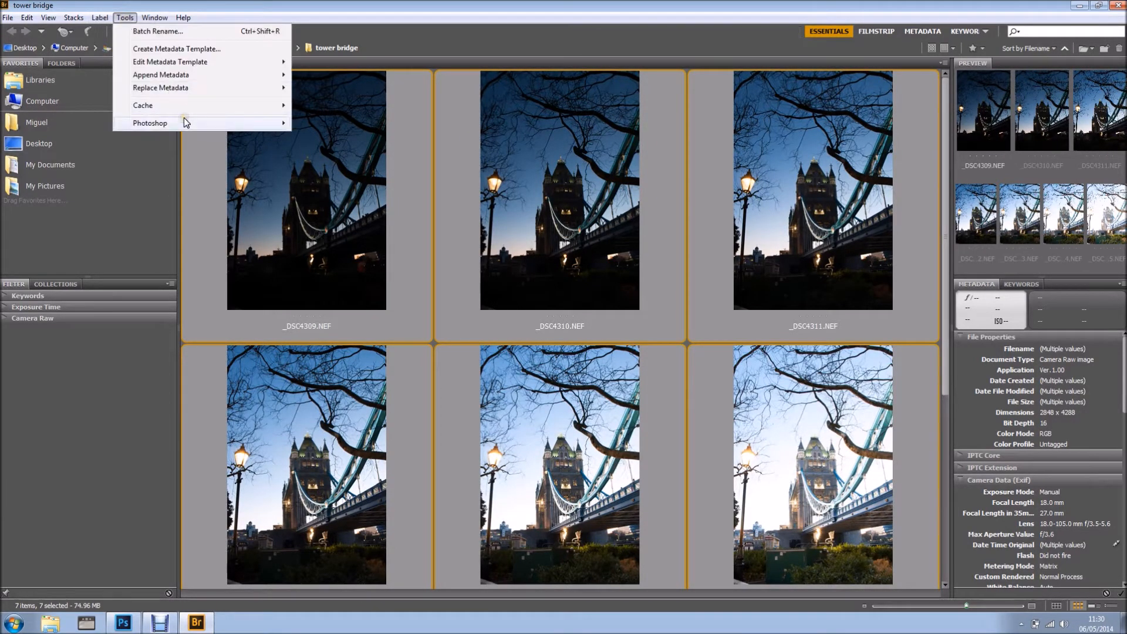
pyautogui.moveTo(186, 123)
pyautogui.click(353, 185)
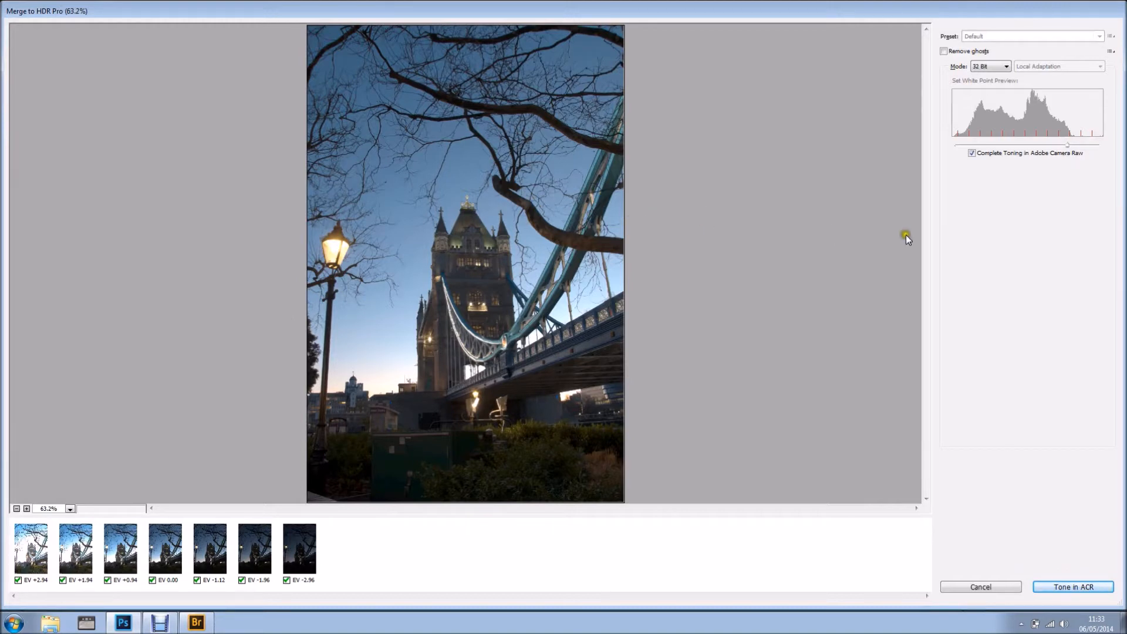
# Turn off Complete Toning in Adobe Camera Raw and use 32 Bit as the HDR merge mode
pyautogui.click(972, 154)
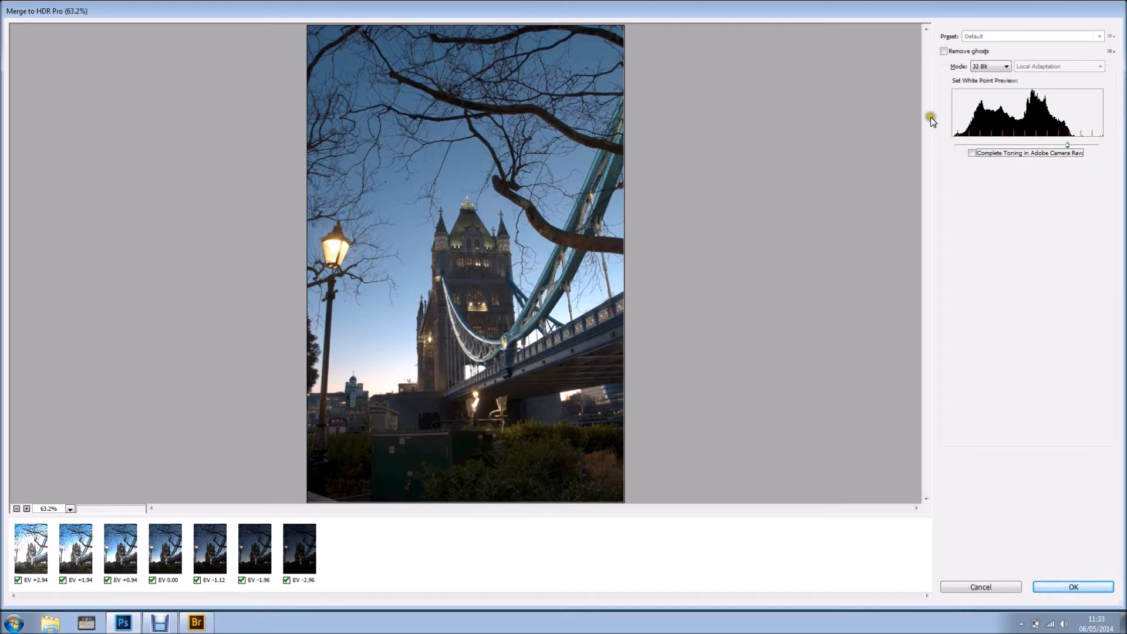
pyautogui.click(1001, 68)
pyautogui.click(991, 68)
pyautogui.click(992, 67)
# Enable Remove ghosts with the EV 0.00 exposure as the reference image and complete the HDR merge
pyautogui.click(943, 52)
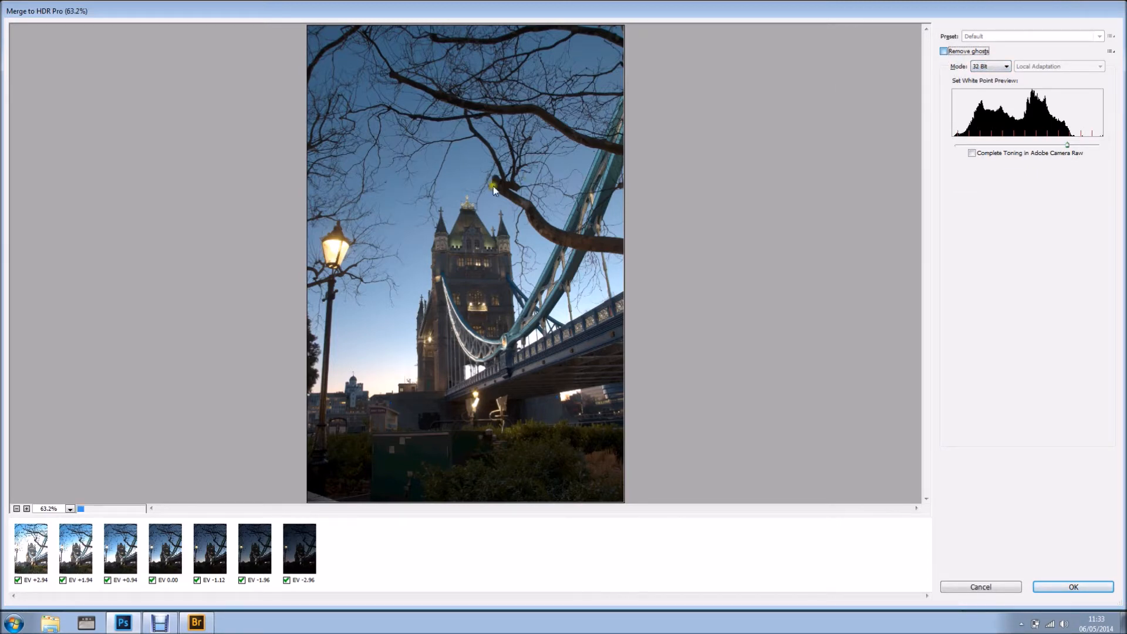
pyautogui.click(98, 511)
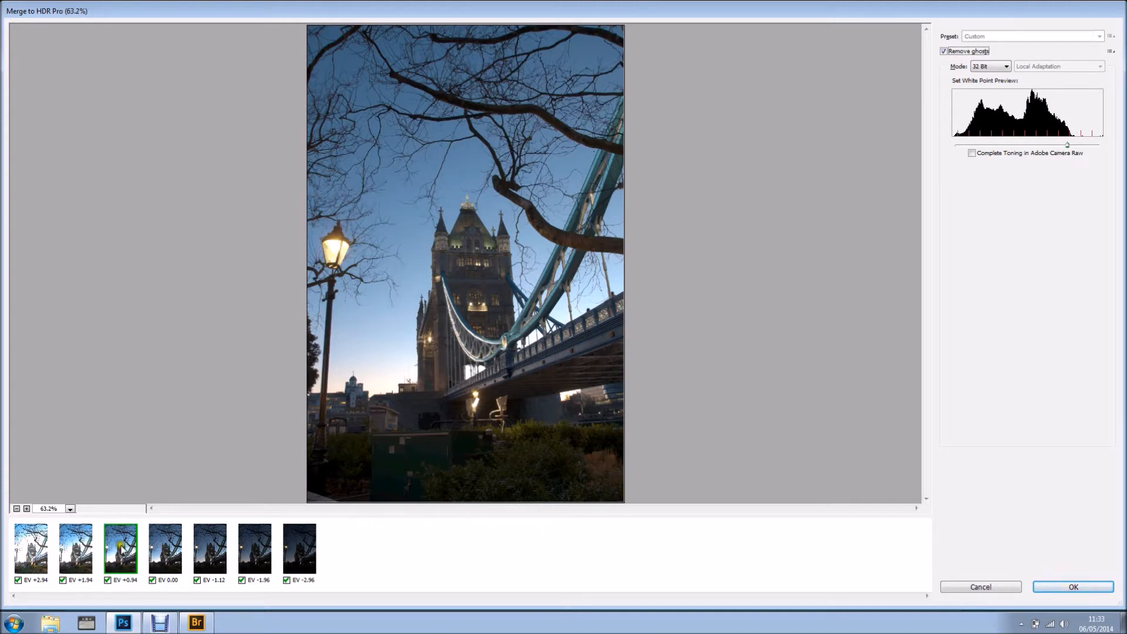
pyautogui.click(78, 549)
pyautogui.click(173, 541)
pyautogui.click(165, 554)
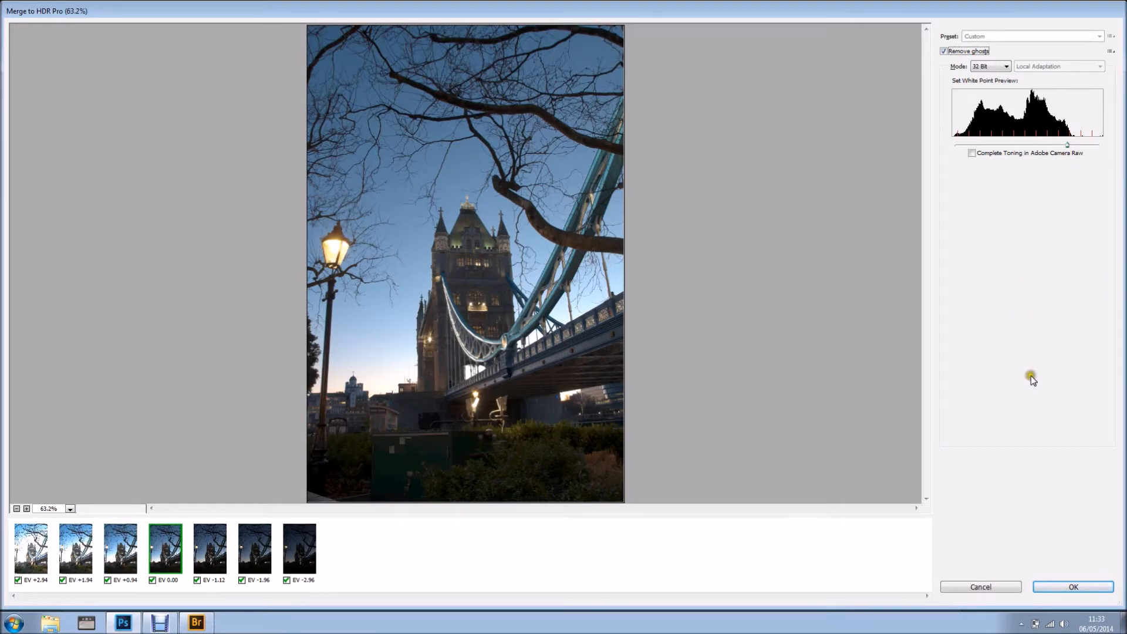
pyautogui.click(1064, 587)
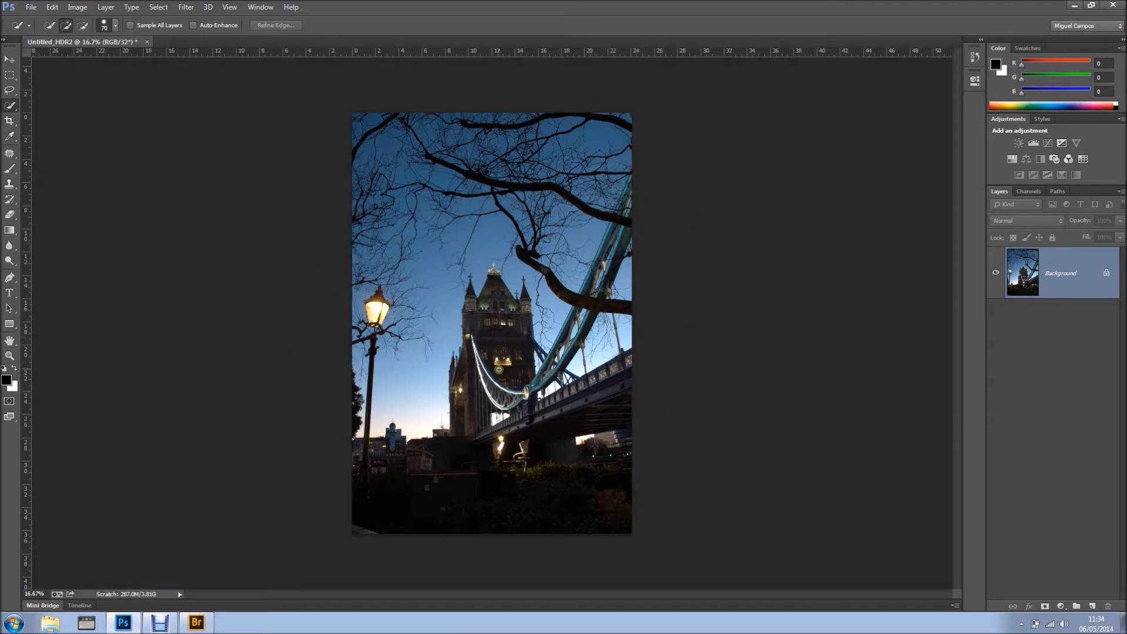
# Save the merged image to the Desktop as the TIFF file Untitled_HDR2 with 32 bit (Float) depth and no compression
pyautogui.click(186, 7)
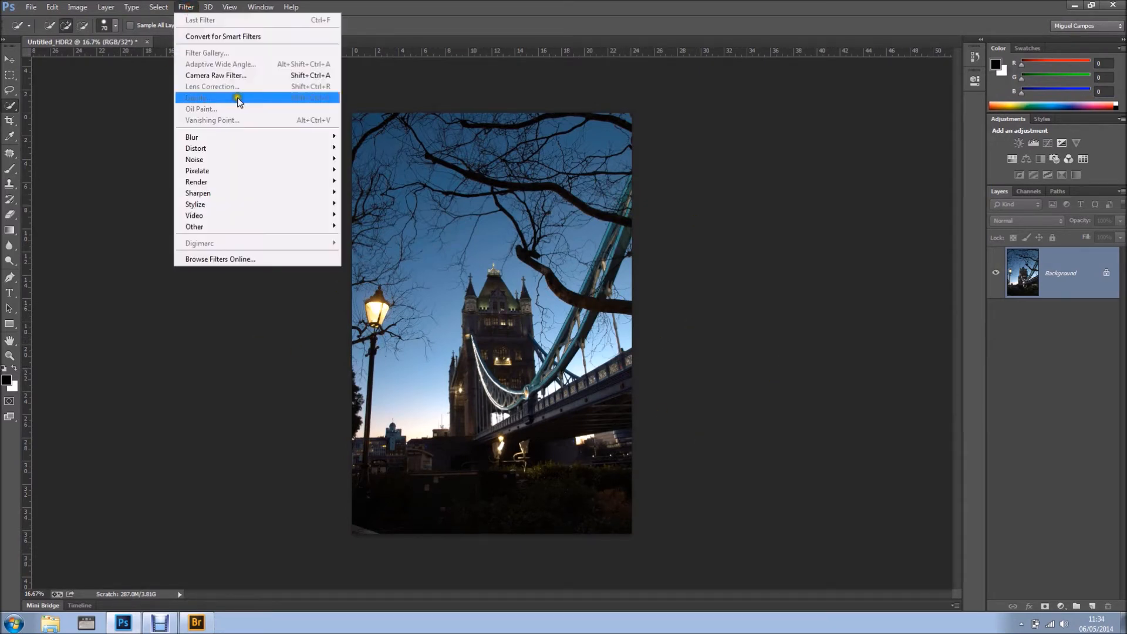
pyautogui.click(27, 7)
pyautogui.click(27, 7)
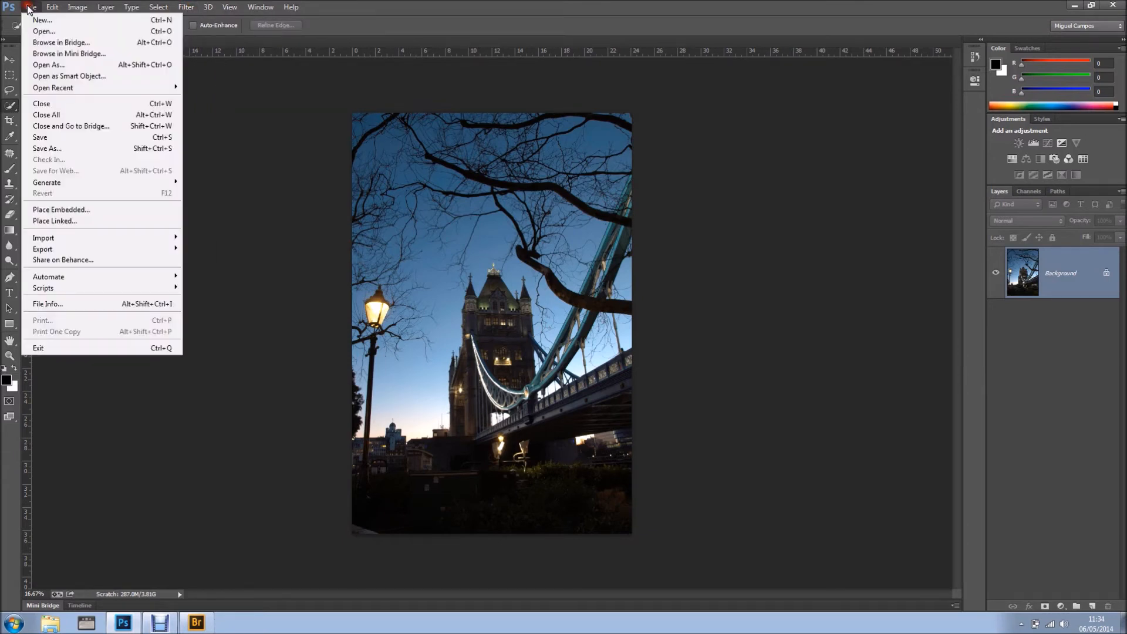
pyautogui.click(58, 148)
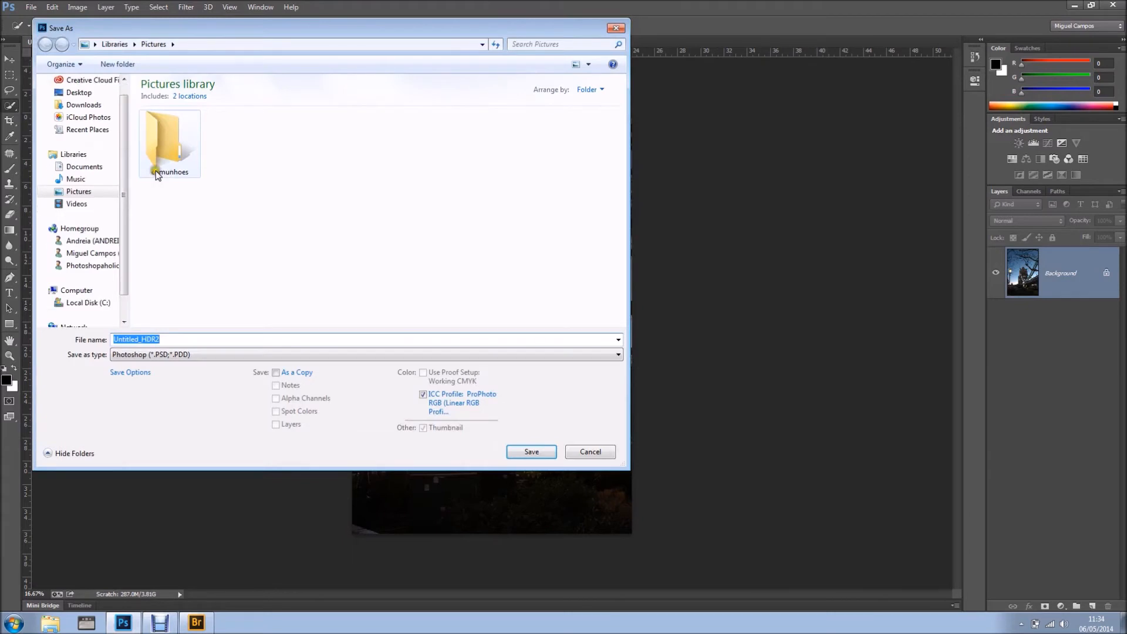
pyautogui.scroll(1, 88, 138)
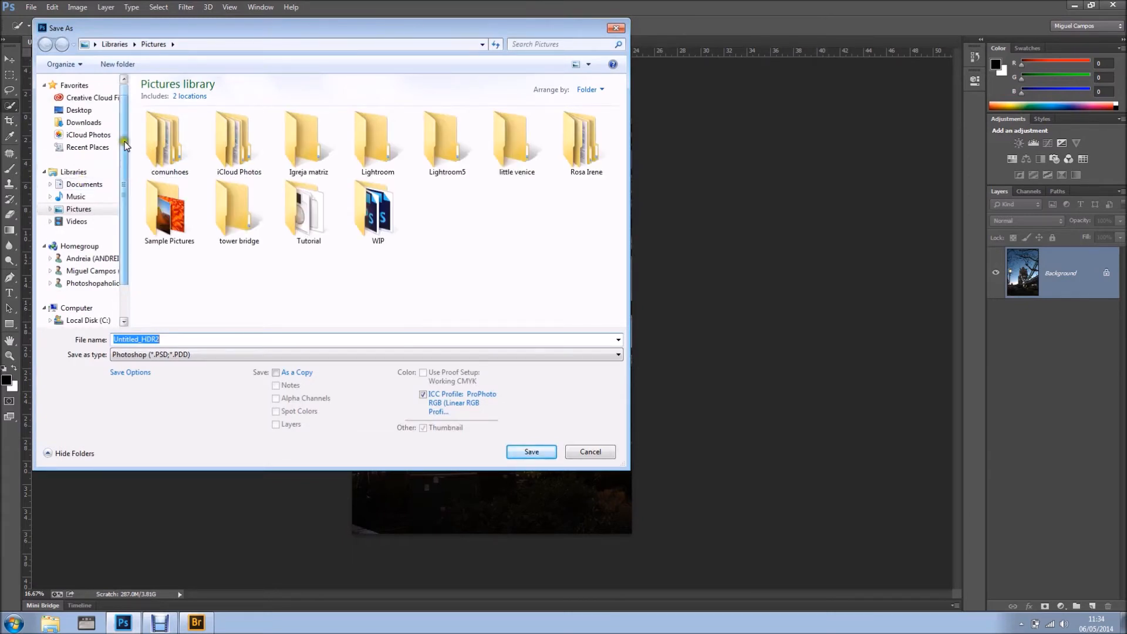
pyautogui.click(80, 110)
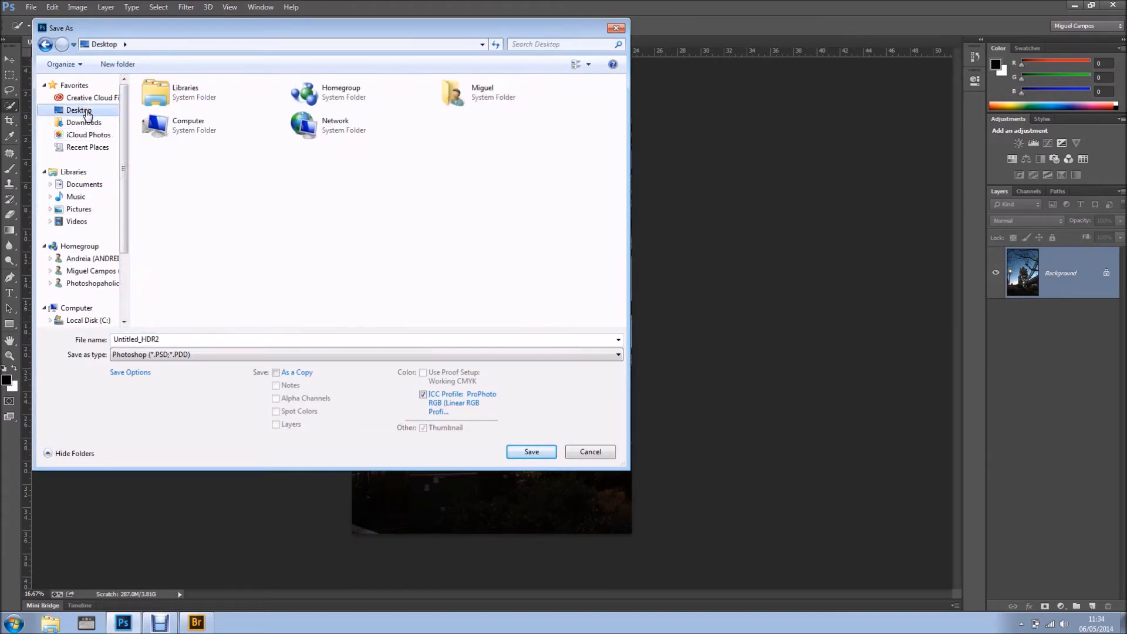
pyautogui.click(215, 354)
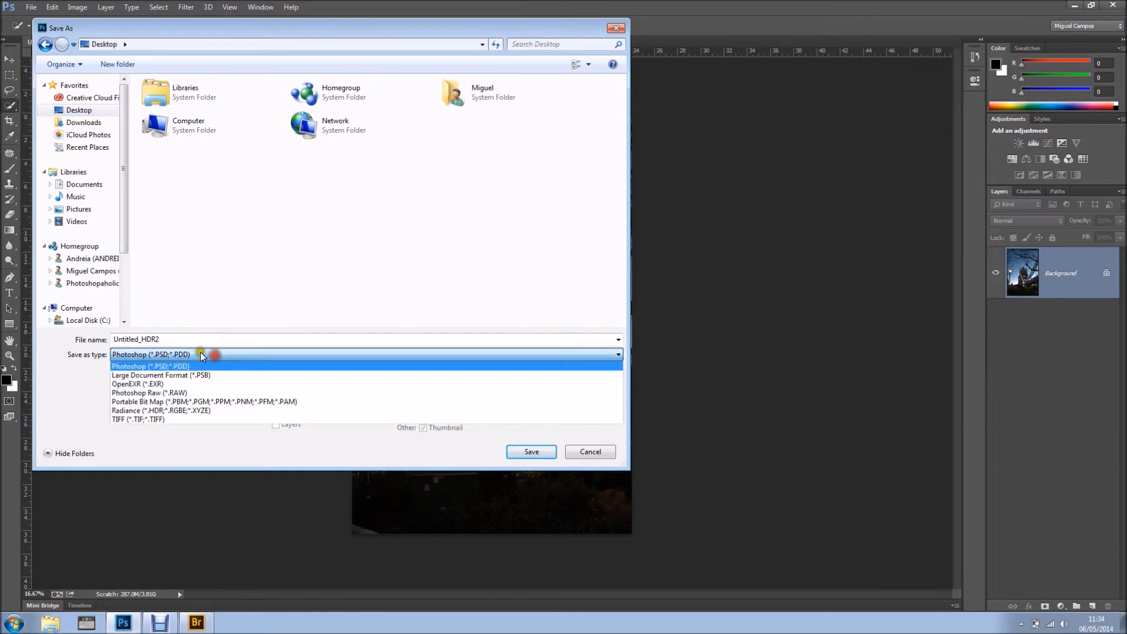
pyautogui.click(147, 420)
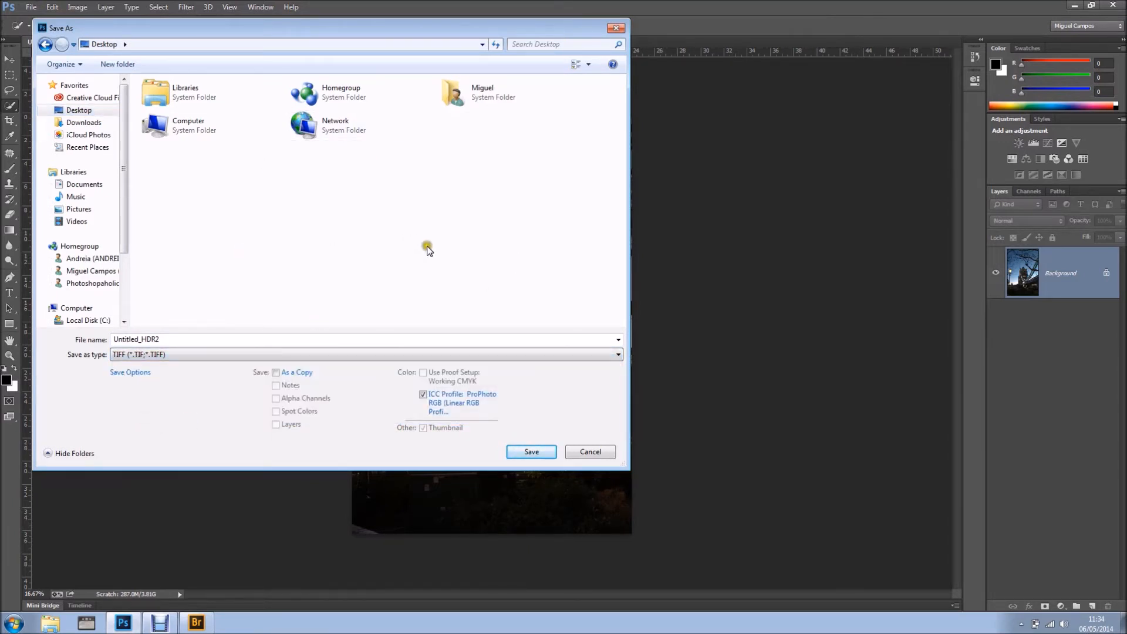
pyautogui.click(532, 453)
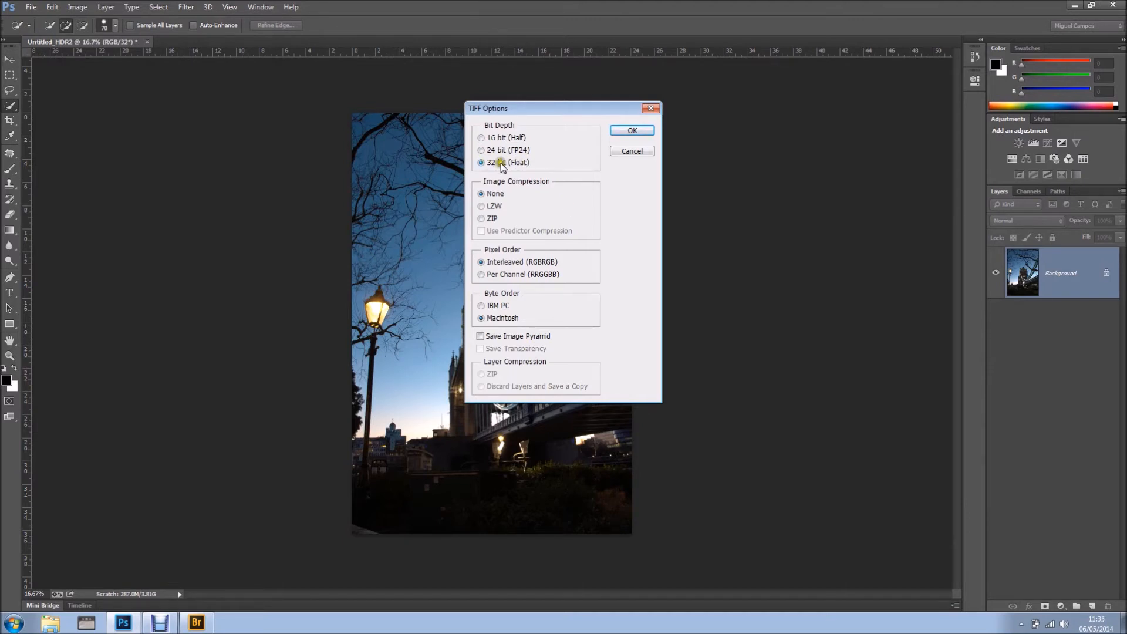
pyautogui.click(633, 131)
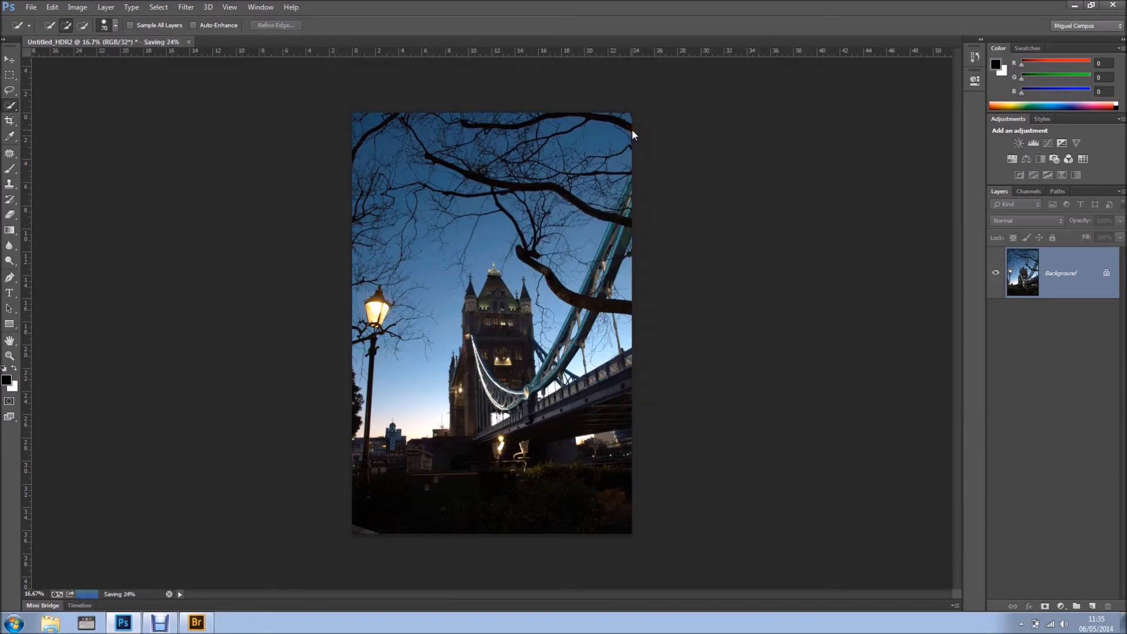
# Close the merged image and open the saved Untitled_HDR2 TIFF from the desktop in full-screen Camera Raw
pyautogui.click(147, 41)
pyautogui.click(562, 234)
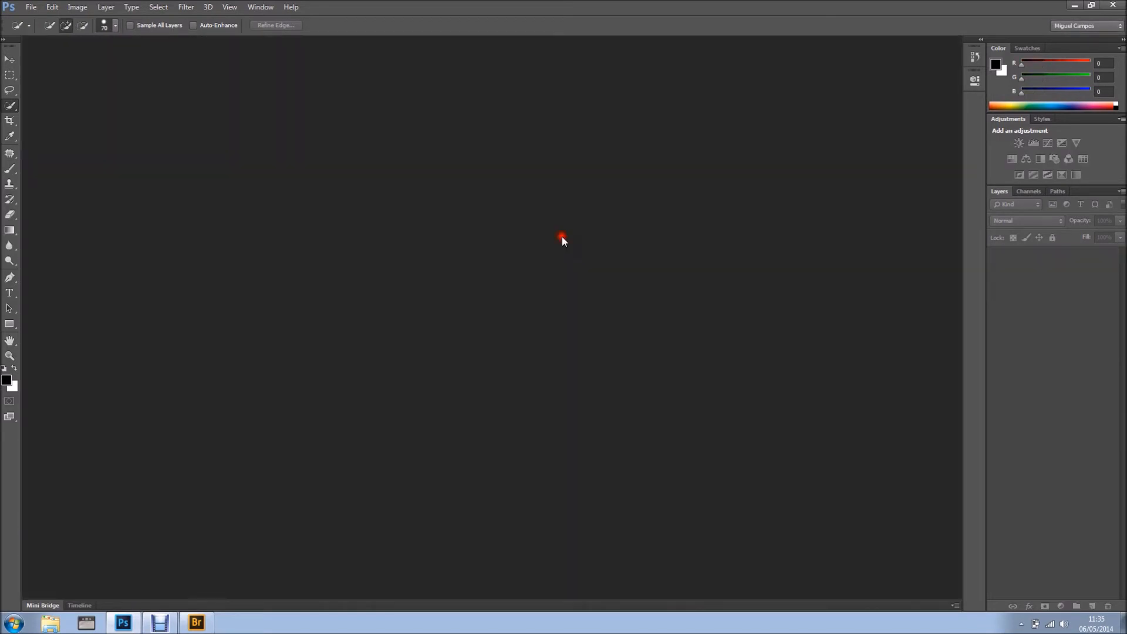
pyautogui.click(1075, 6)
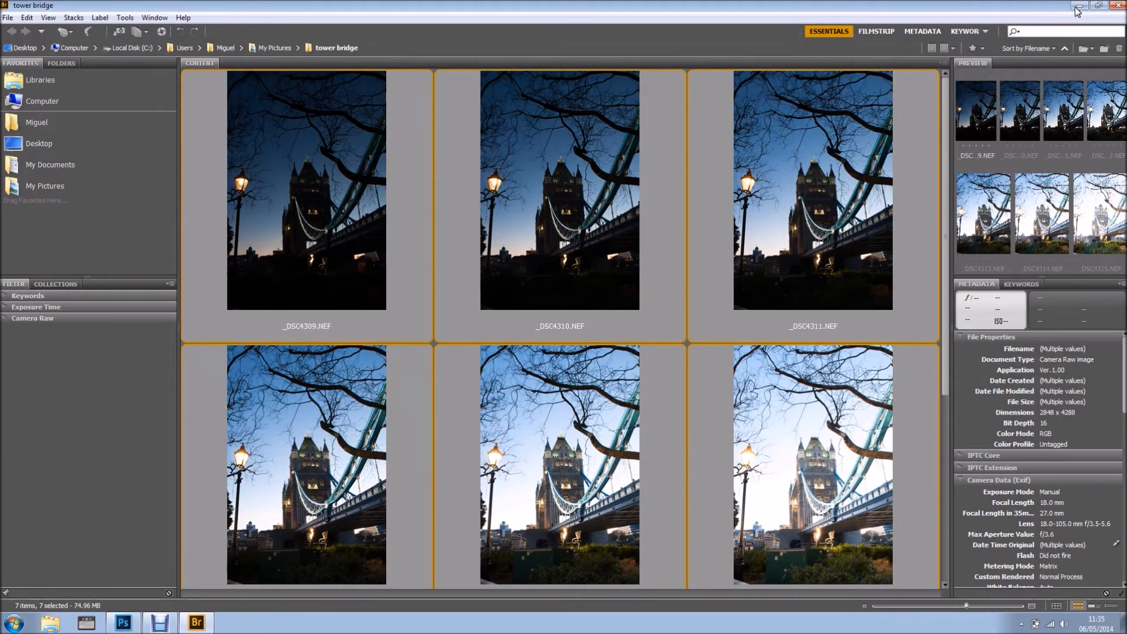
pyautogui.click(1078, 6)
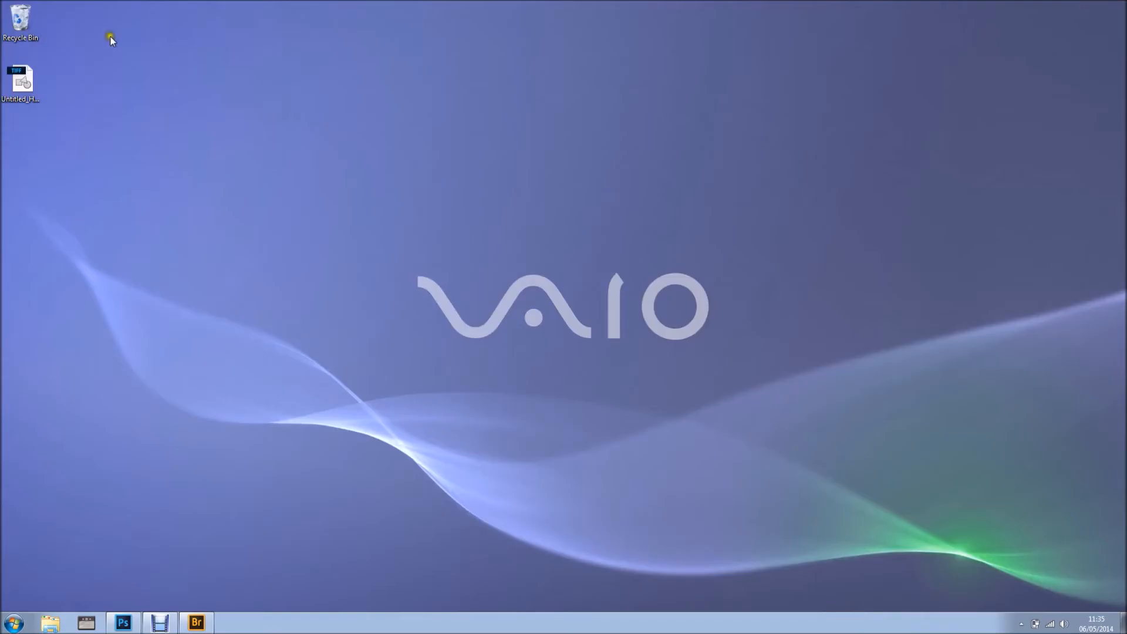
pyautogui.doubleClick(22, 85)
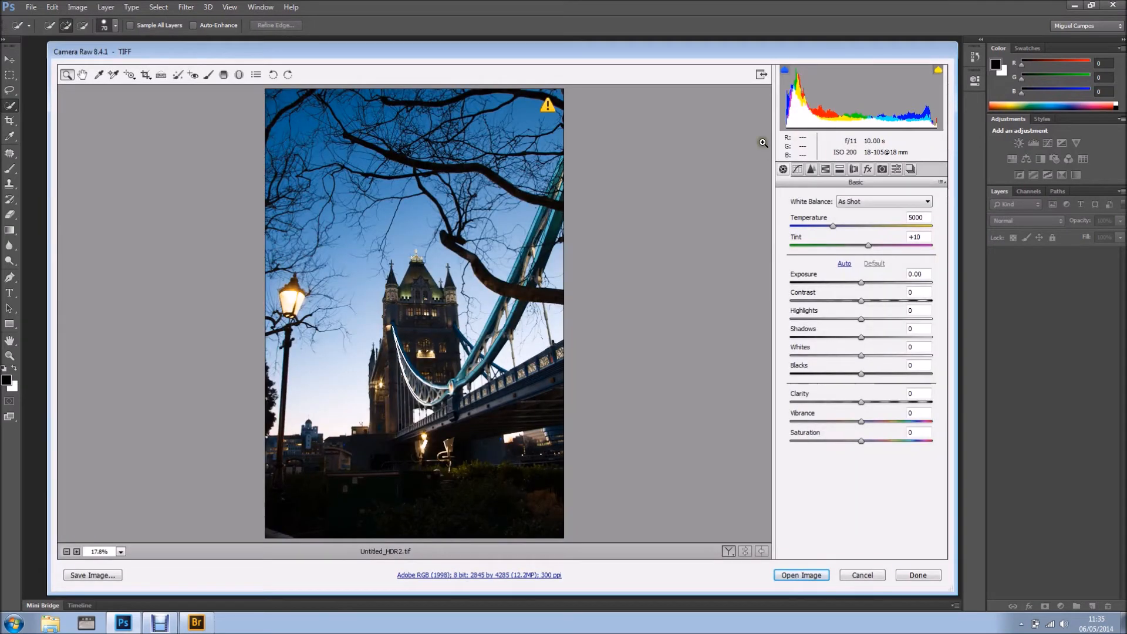
pyautogui.click(762, 74)
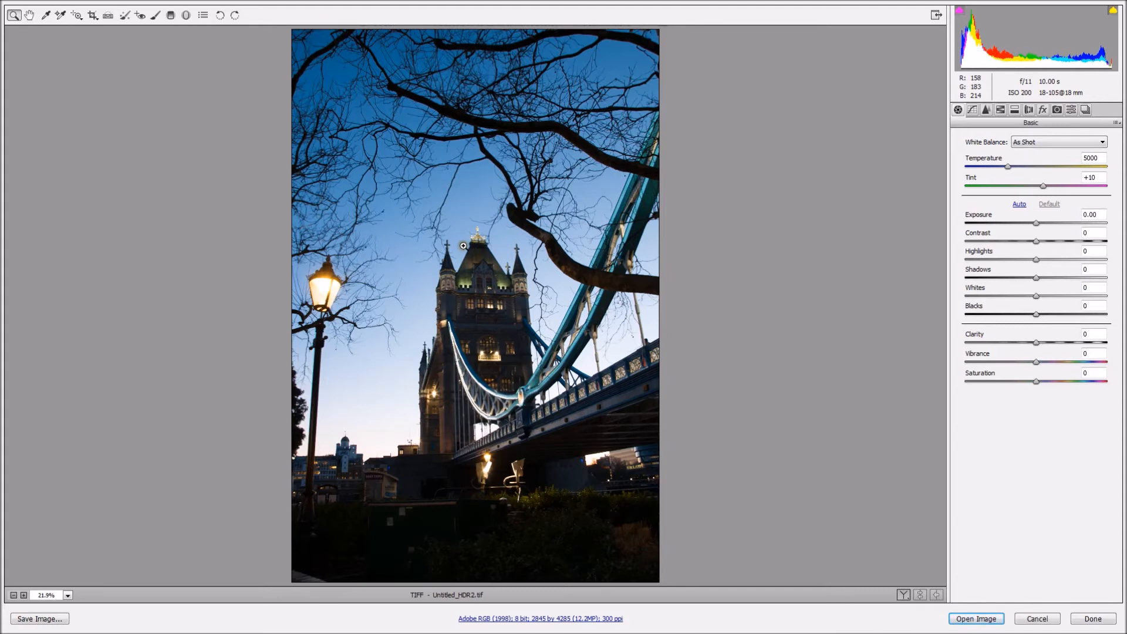
# Set TIFF handling in the Camera Raw preferences to "Automatically open all supported TIFFs"
pyautogui.click(203, 16)
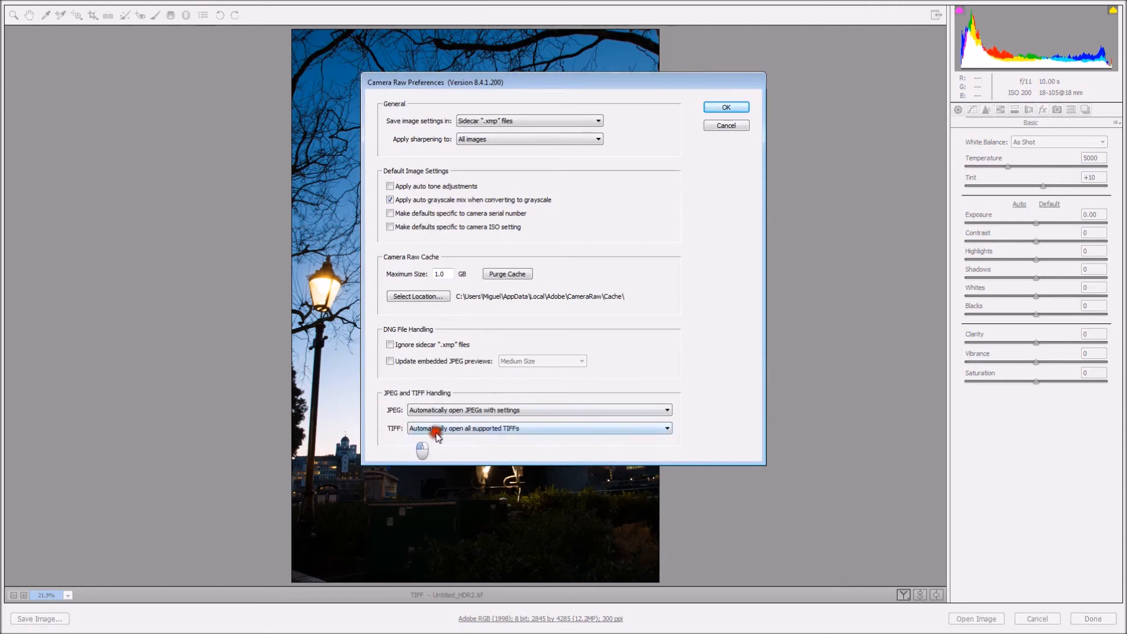
pyautogui.click(417, 430)
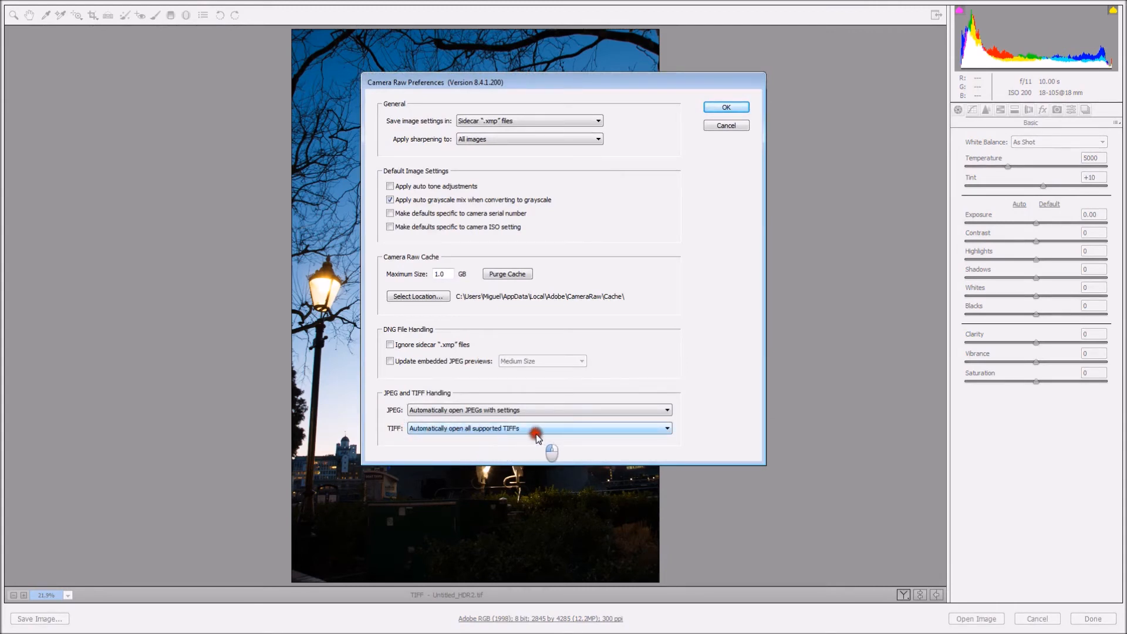
pyautogui.click(728, 107)
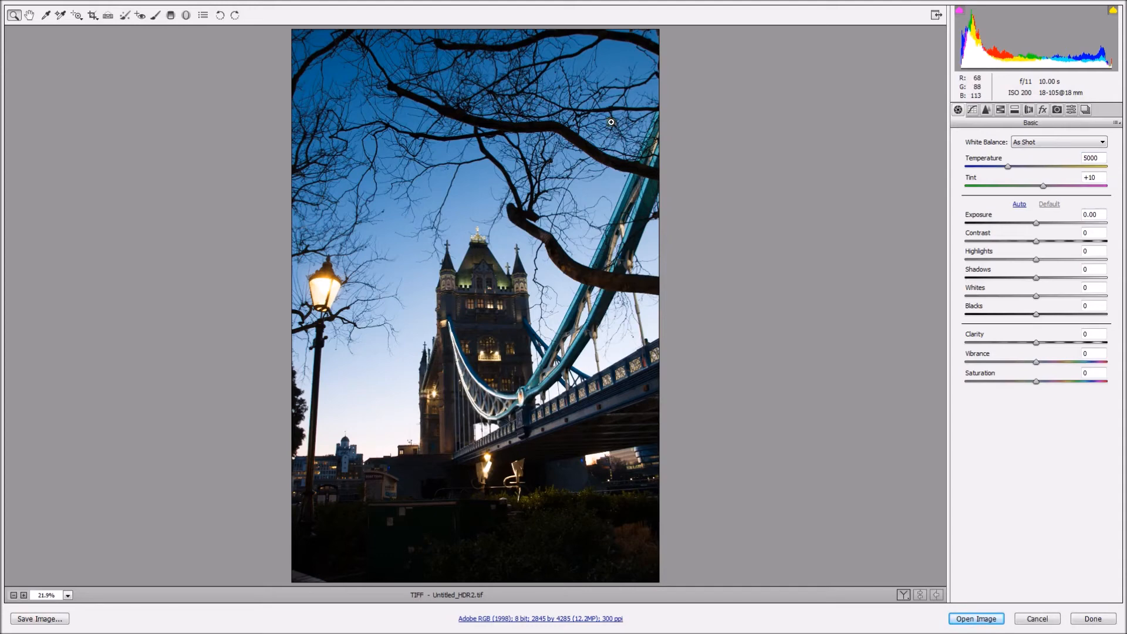
# Set the basic adjustments to white balance Shade, Highlights -100, Shadows +53, Clarity +23, Whites -40 and Blacks about -23
pyautogui.click(1037, 142)
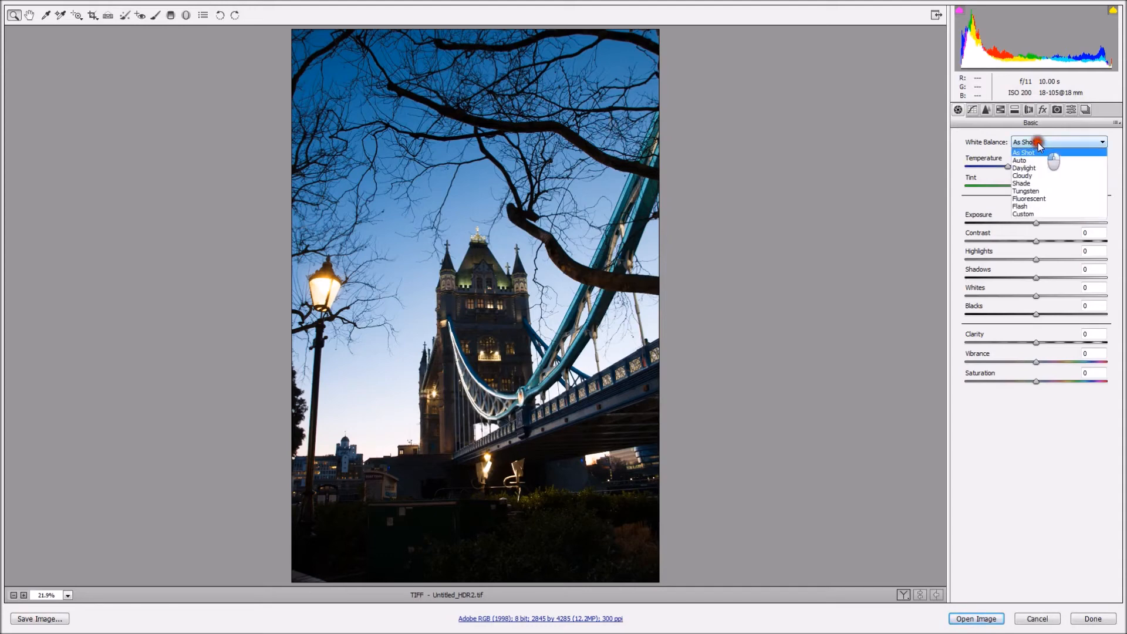
pyautogui.click(1034, 184)
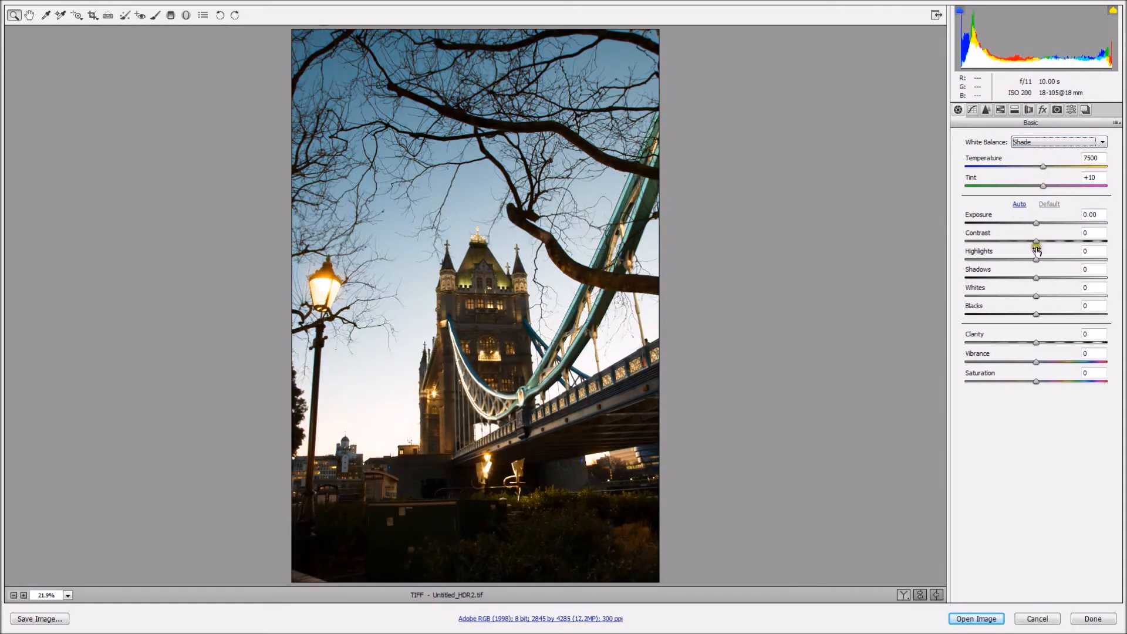
pyautogui.moveTo(1036, 258); pyautogui.dragTo(953, 262)
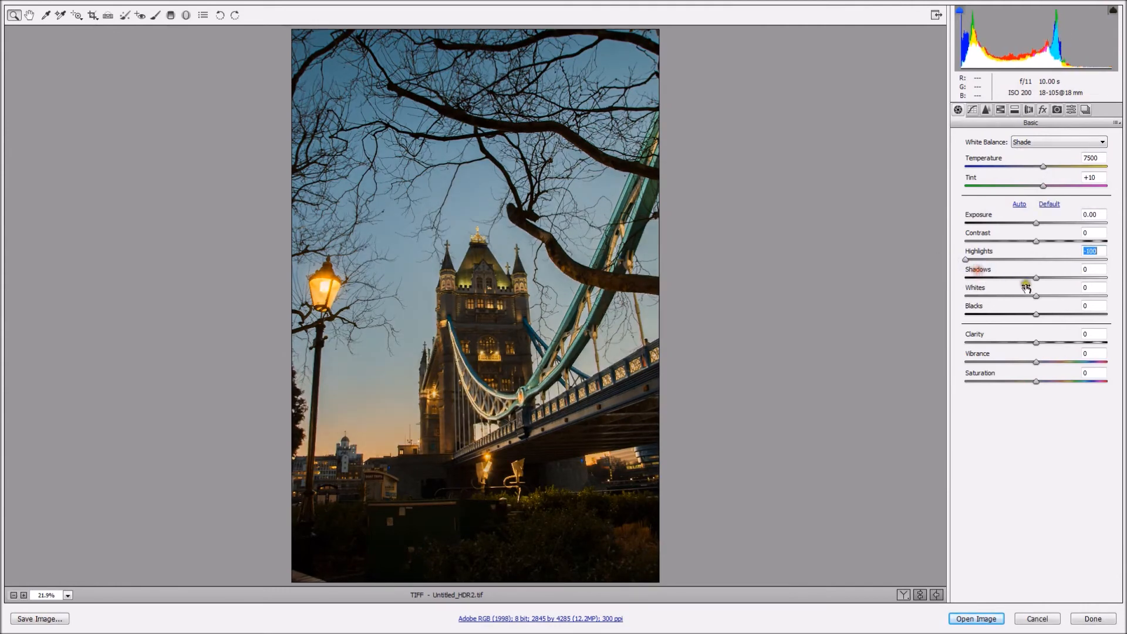
pyautogui.moveTo(1036, 277); pyautogui.dragTo(1074, 279)
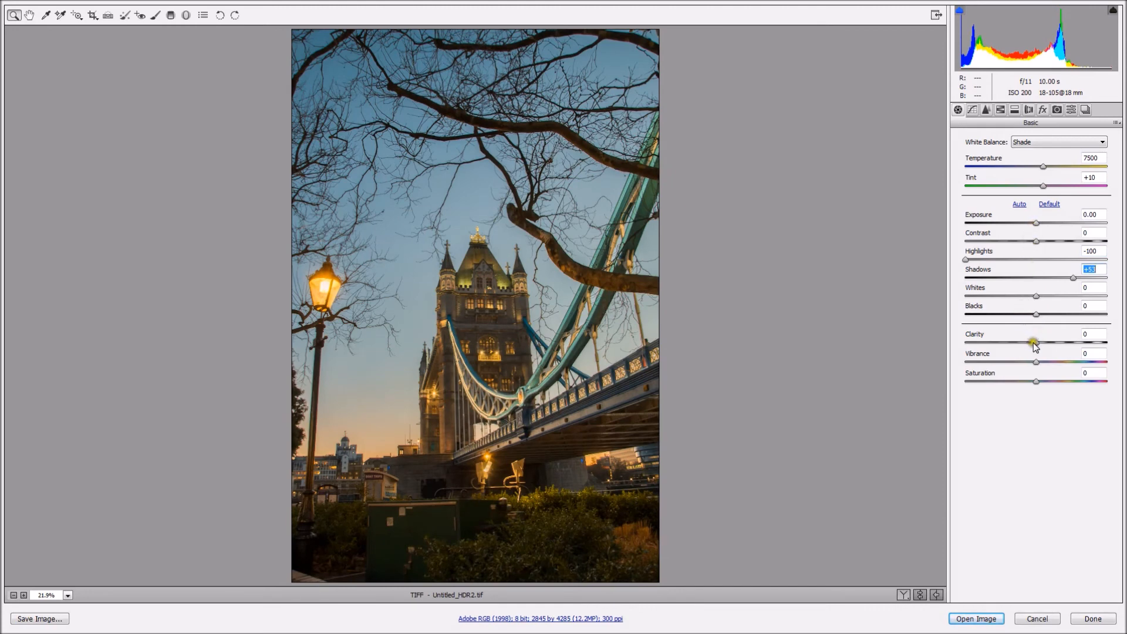
pyautogui.moveTo(1036, 344); pyautogui.dragTo(1053, 347)
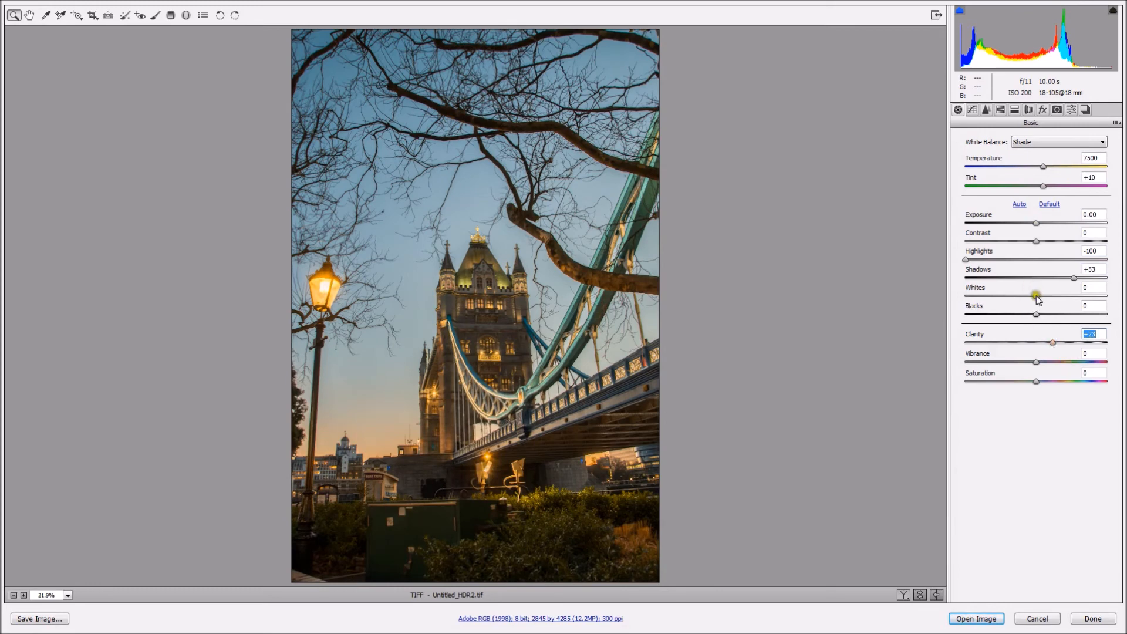
pyautogui.moveTo(1038, 299); pyautogui.dragTo(1021, 316)
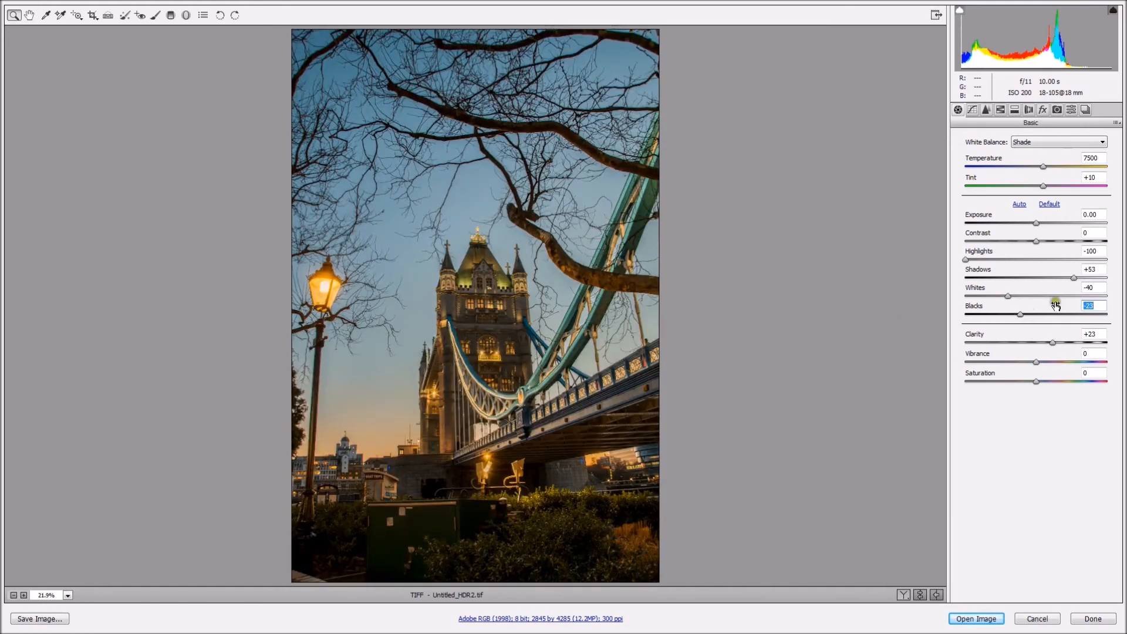
# Sharpen the image with an Amount of 76 and Masking of 57
pyautogui.click(986, 111)
pyautogui.click(1038, 157)
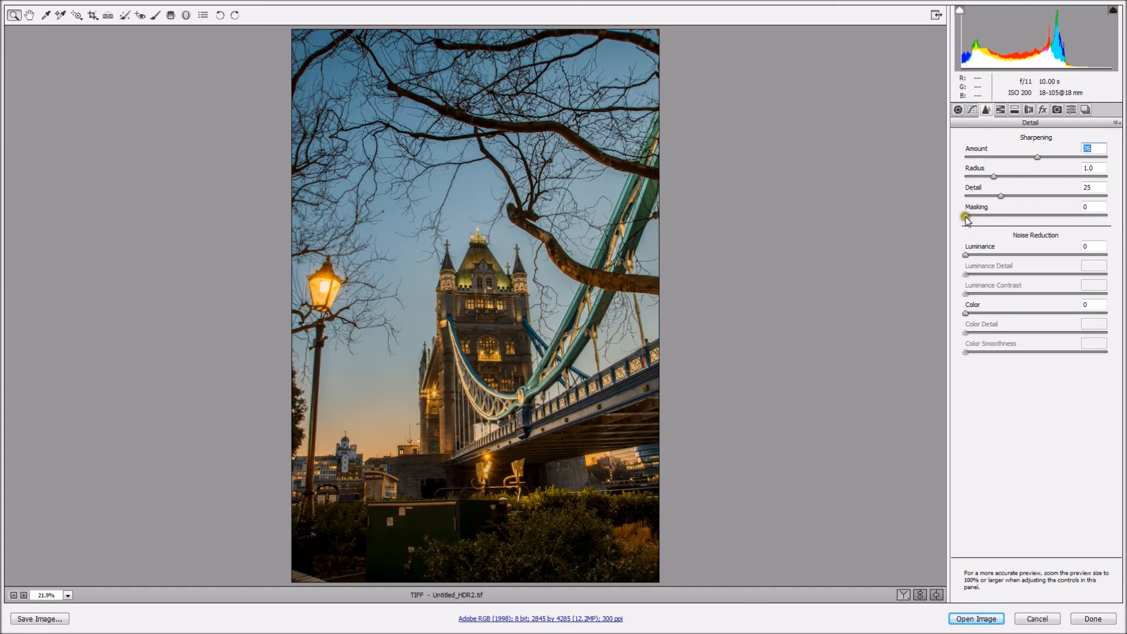
pyautogui.moveTo(966, 219); pyautogui.dragTo(1047, 218)
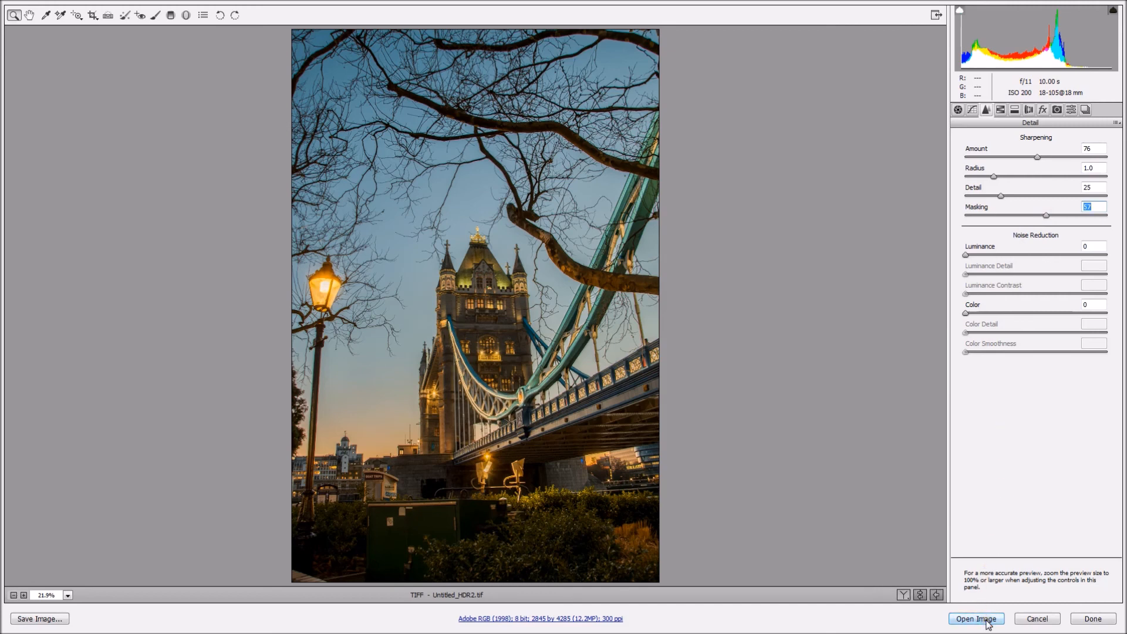
pyautogui.click(1006, 369)
# Open the save options for the toned image
pyautogui.click(30, 620)
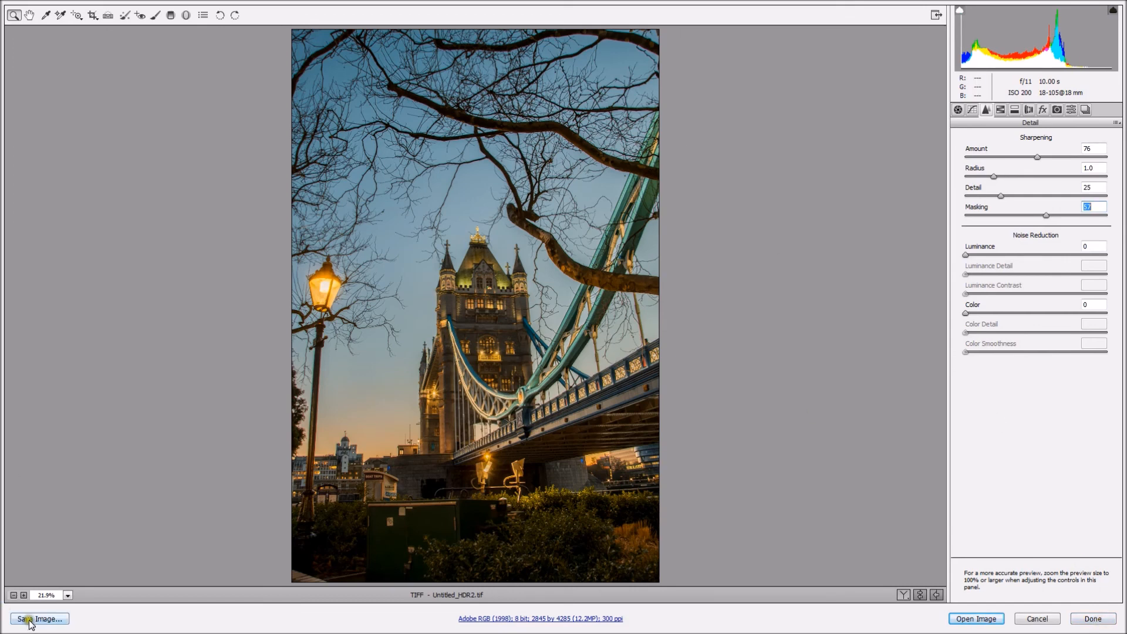